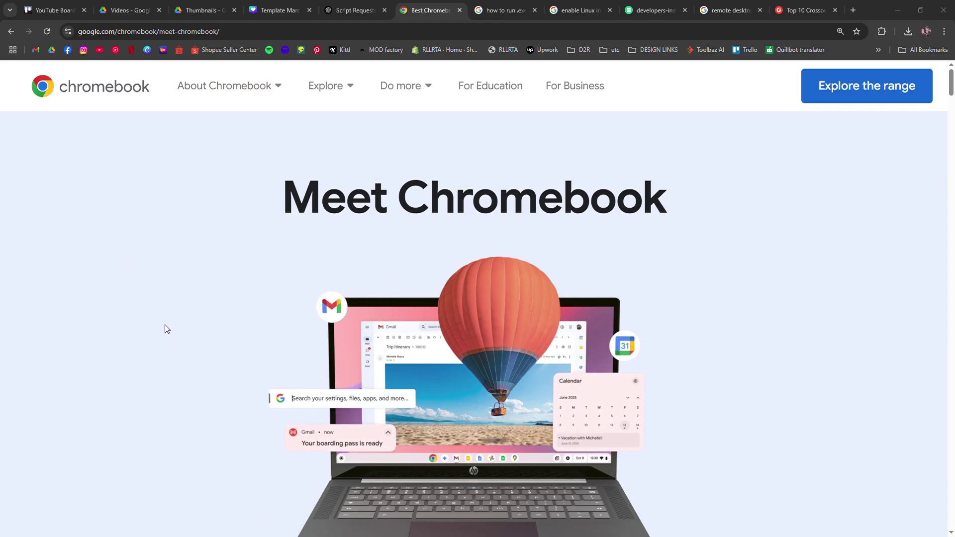
scroll(199, 284, down, 2)
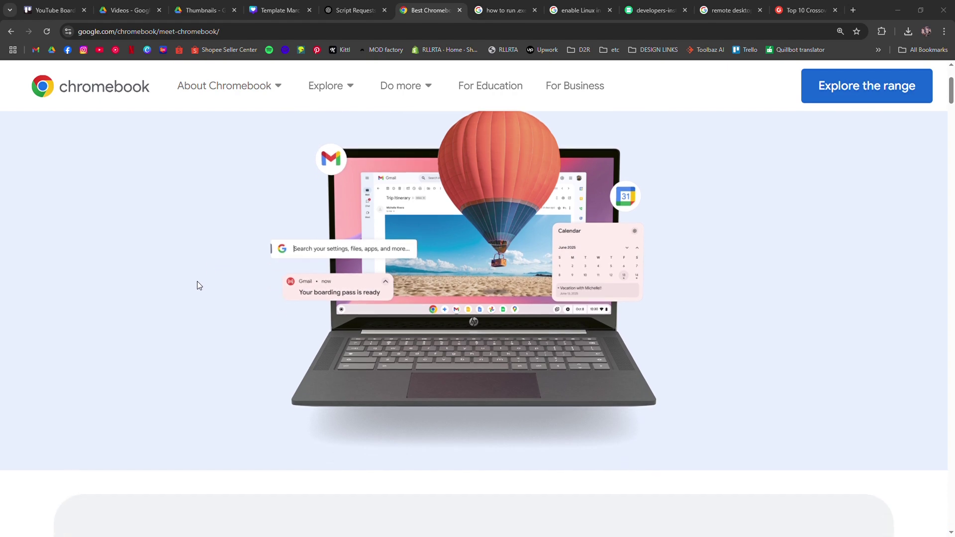
scroll(199, 284, down, 5)
scroll(199, 265, up, 2)
scroll(199, 265, up, 5)
Switch to the Google results tab about running .exe files on a Chromebook
click(505, 10)
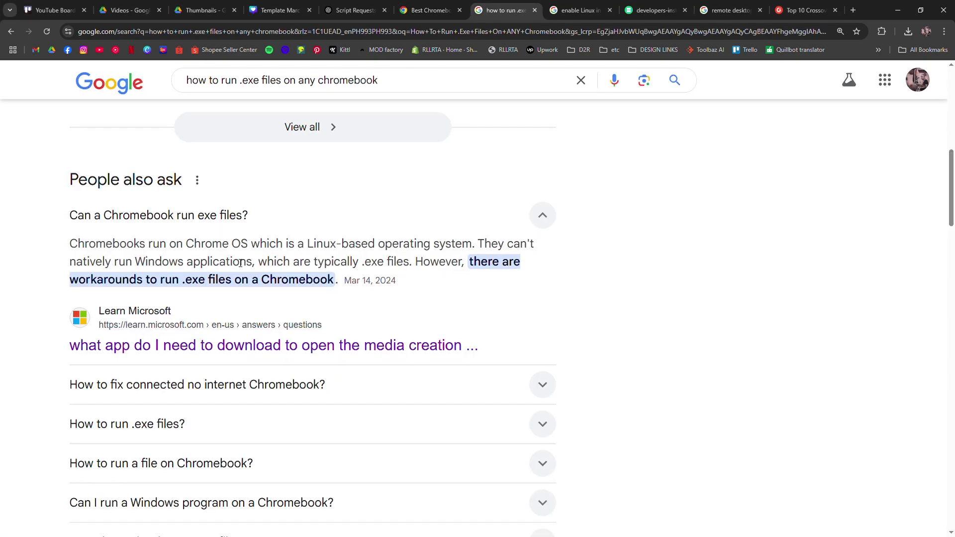
ctrl+scroll(343, 278, up, 1)
ctrl+scroll(418, 268, up, 1)
ctrl+scroll(500, 259, up, 1)
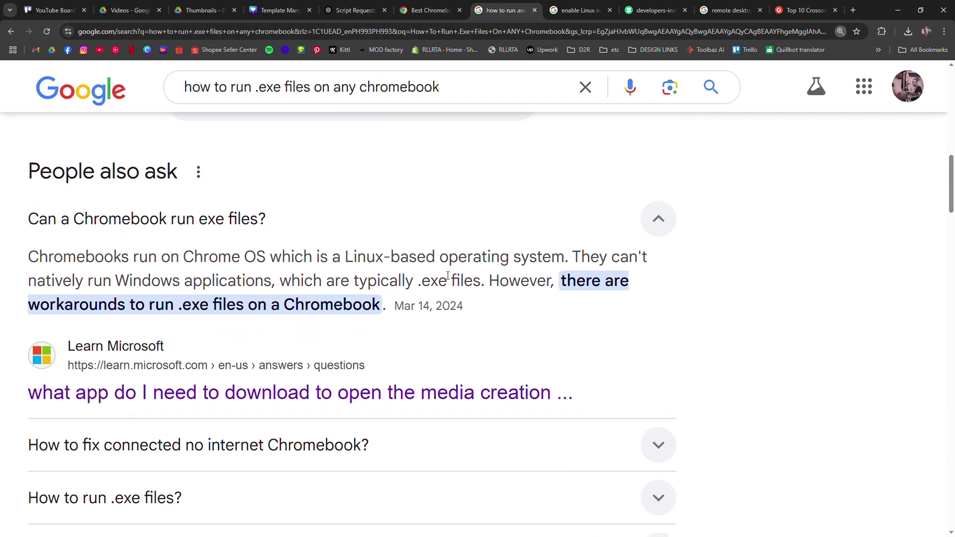
ctrl+scroll(280, 285, down, 1)
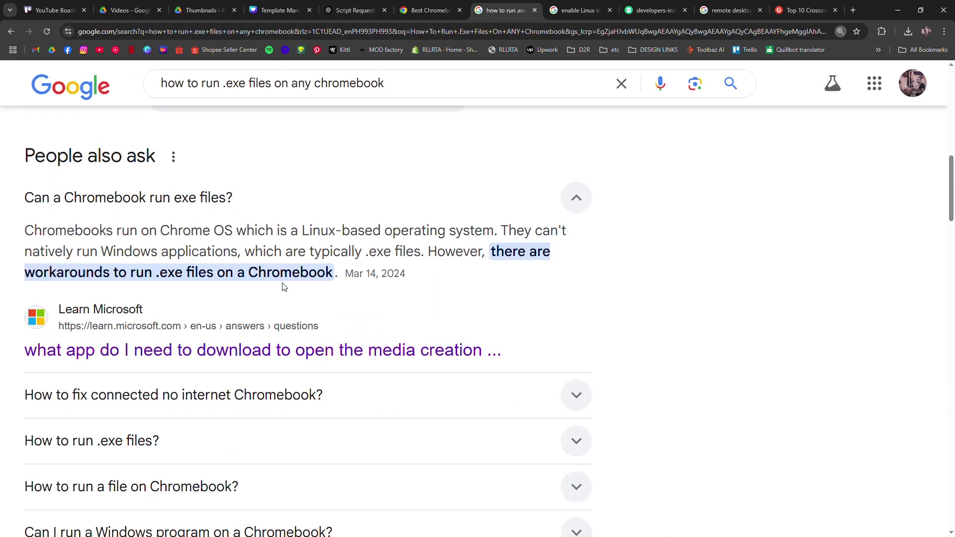
Switch to the image results tab about enabling Linux and installing Wine
click(578, 10)
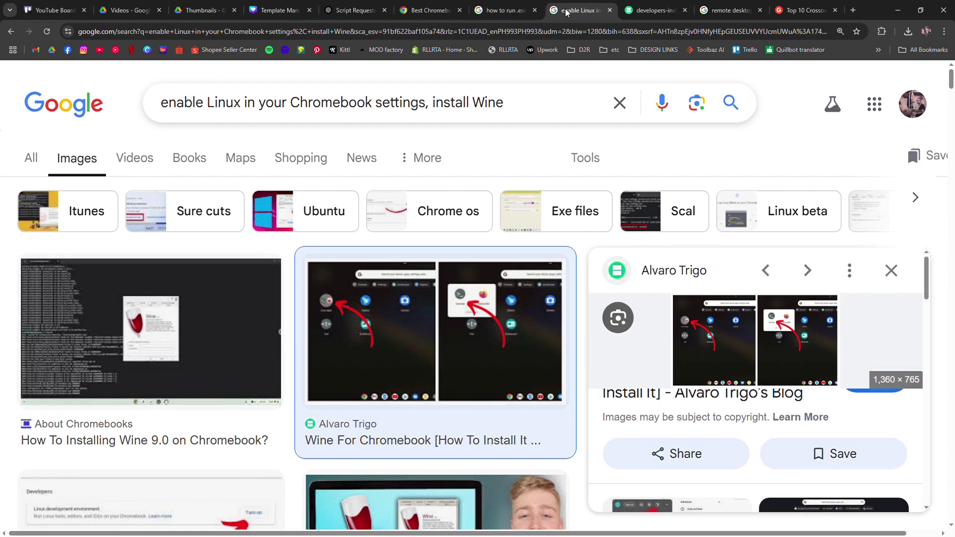
Close the Linux and Wine image tab and switch to the Chrome Remote Desktop alternatives results
click(610, 10)
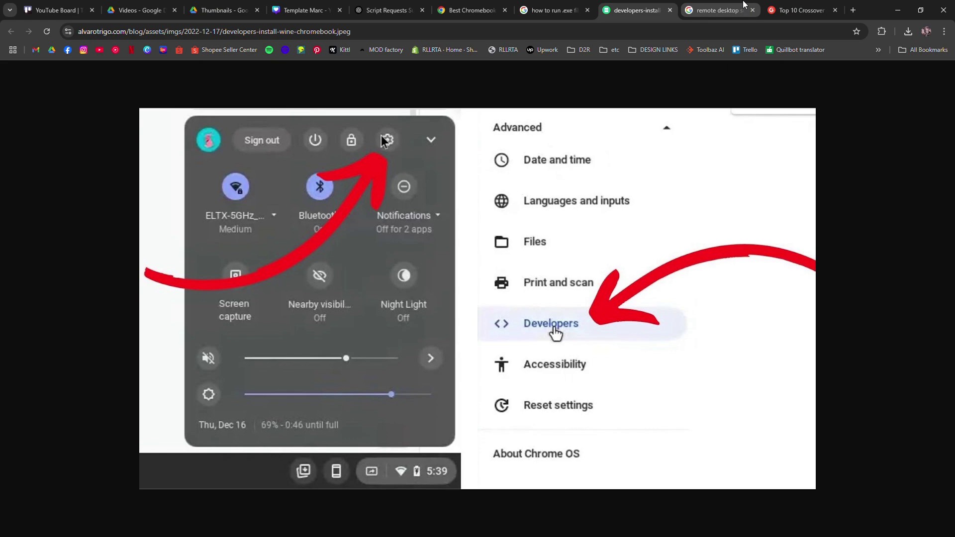
key(ctrl+Tab)
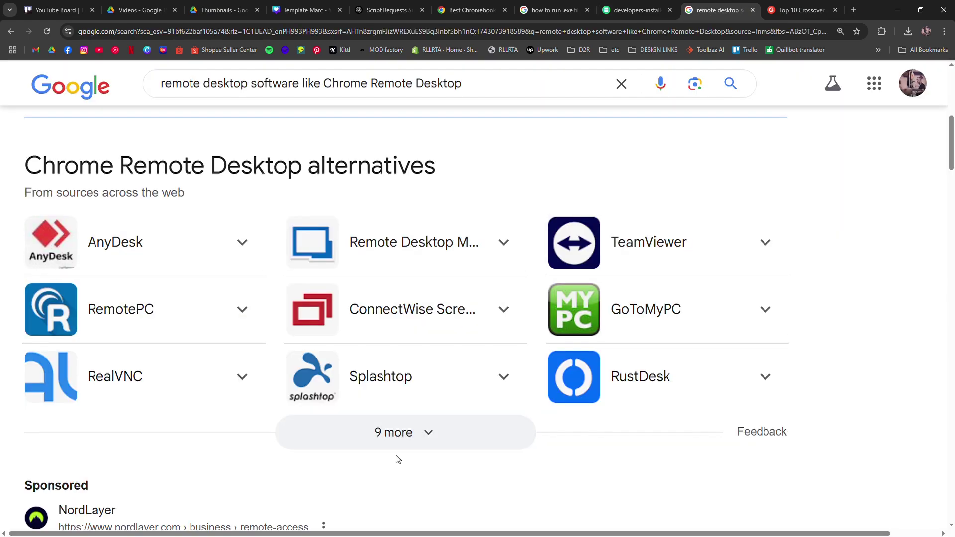
Expand the '9 more' Chrome Remote Desktop alternatives, then switch to G2's Top 10 Crossover page
click(393, 433)
scroll(296, 412, down, 2)
scroll(254, 380, up, 1)
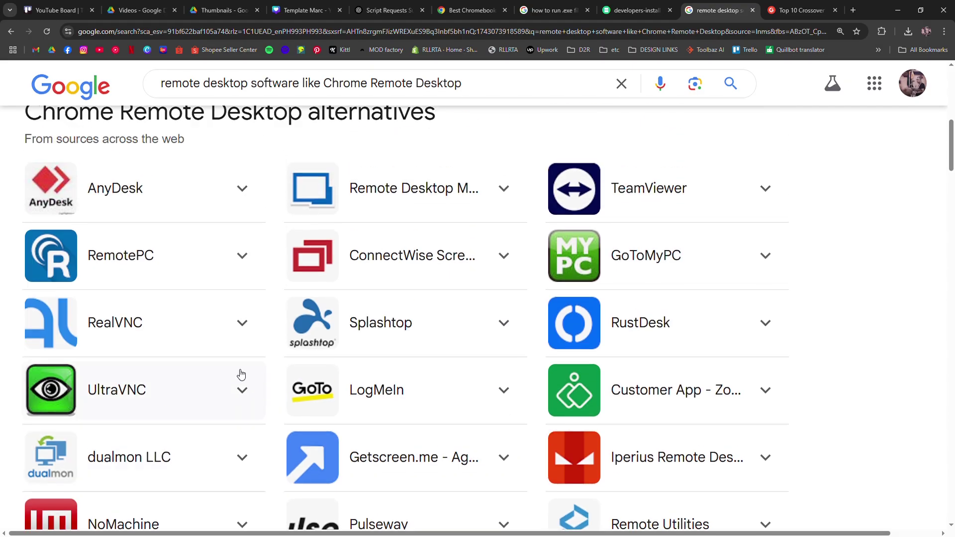
scroll(164, 379, up, 1)
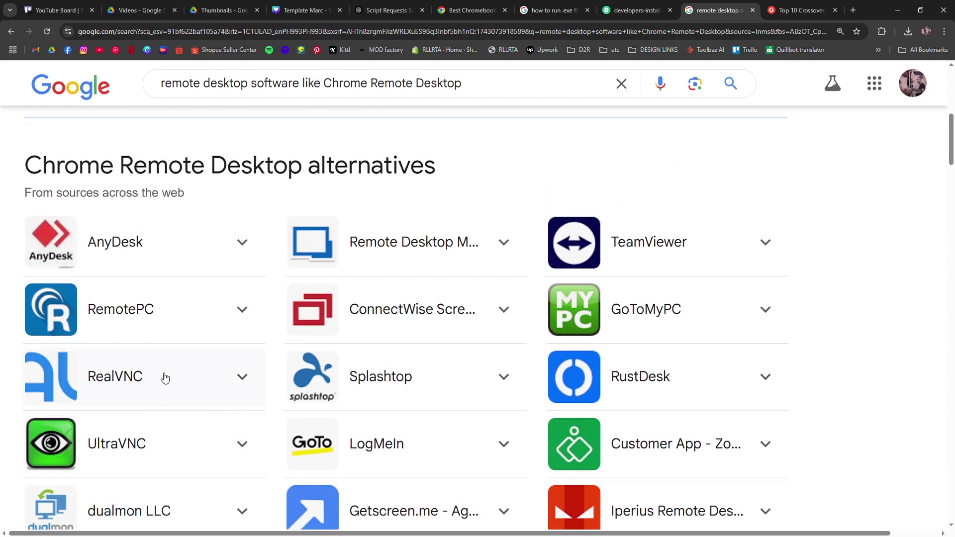
scroll(166, 378, down, 1)
scroll(165, 378, down, 1)
click(799, 9)
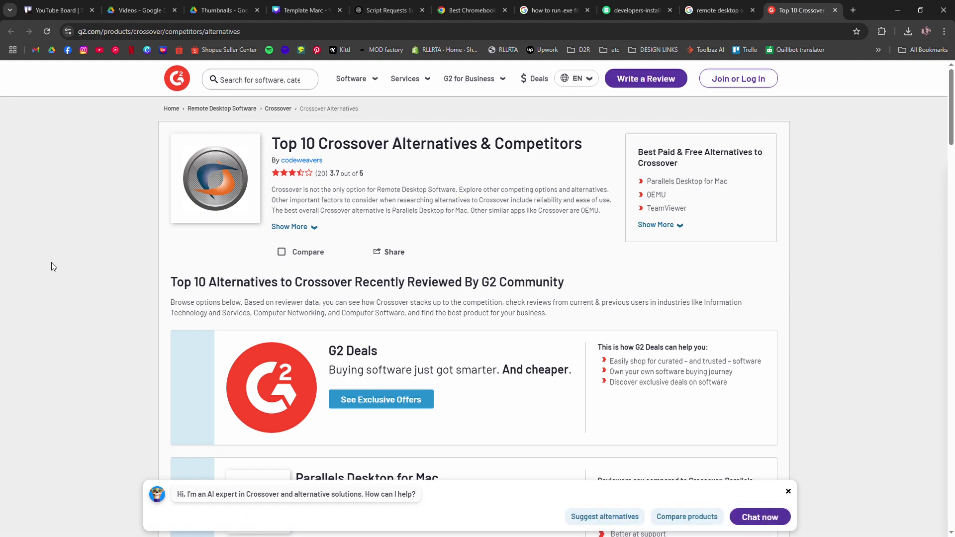
scroll(51, 260, down, 2)
scroll(52, 252, down, 1)
scroll(52, 253, down, 3)
scroll(51, 249, down, 2)
scroll(51, 248, down, 5)
scroll(51, 243, down, 1)
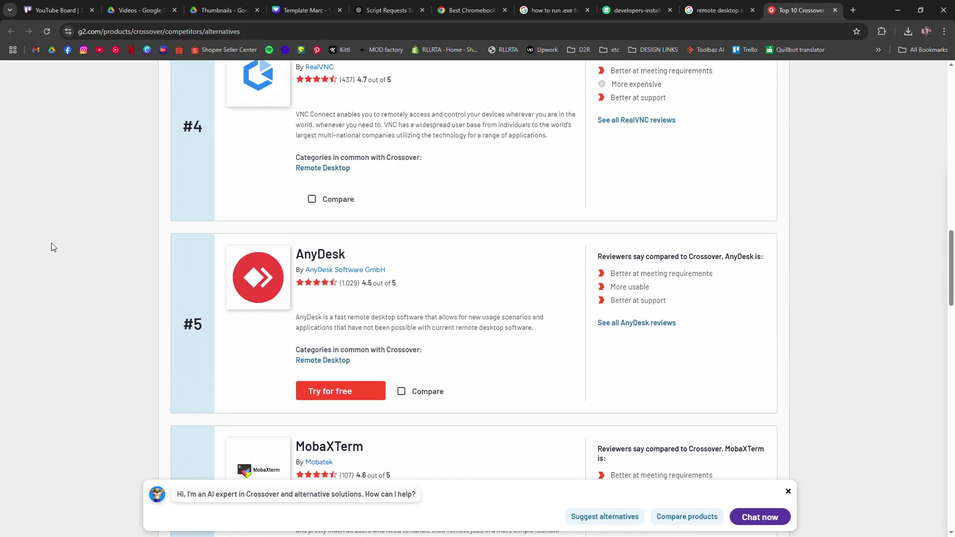
scroll(51, 244, down, 2)
scroll(52, 243, down, 2)
scroll(51, 243, down, 2)
scroll(50, 242, down, 2)
scroll(51, 242, down, 2)
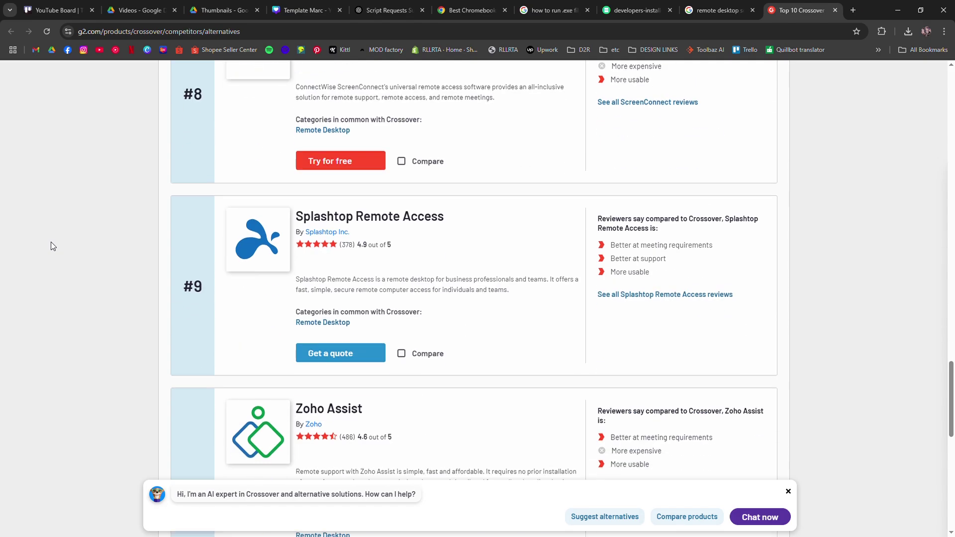
scroll(50, 240, down, 4)
scroll(51, 242, down, 1)
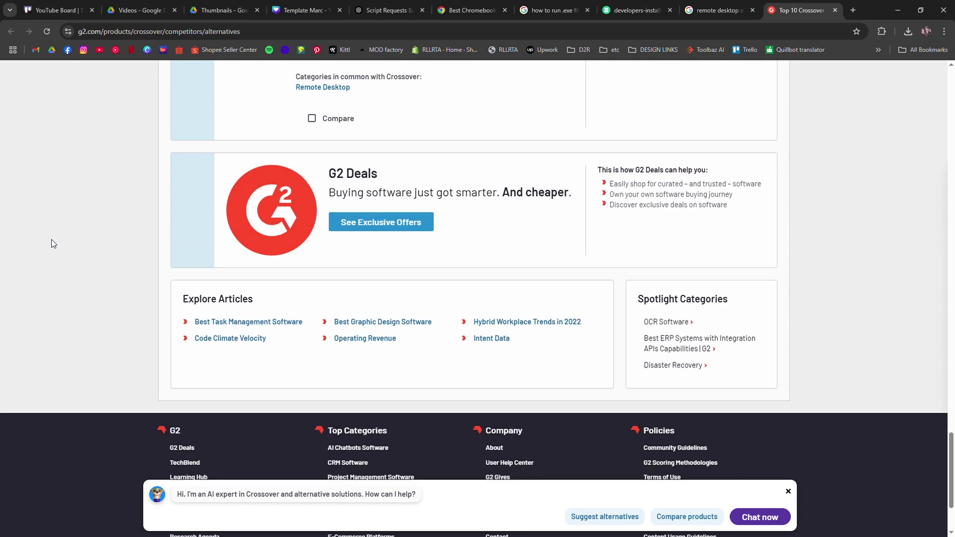